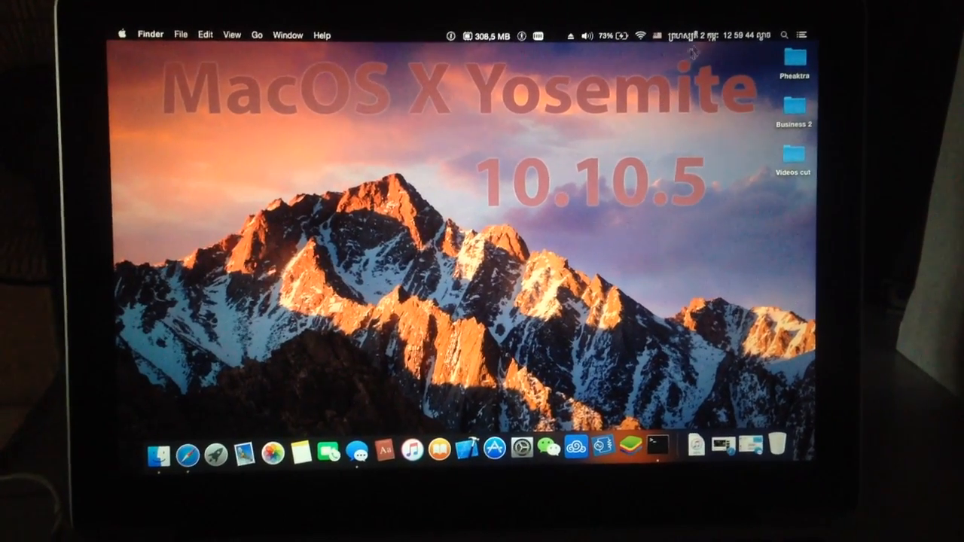
Launch Terminal from Spotlight, landing at an empty bash prompt.
key(super+space)
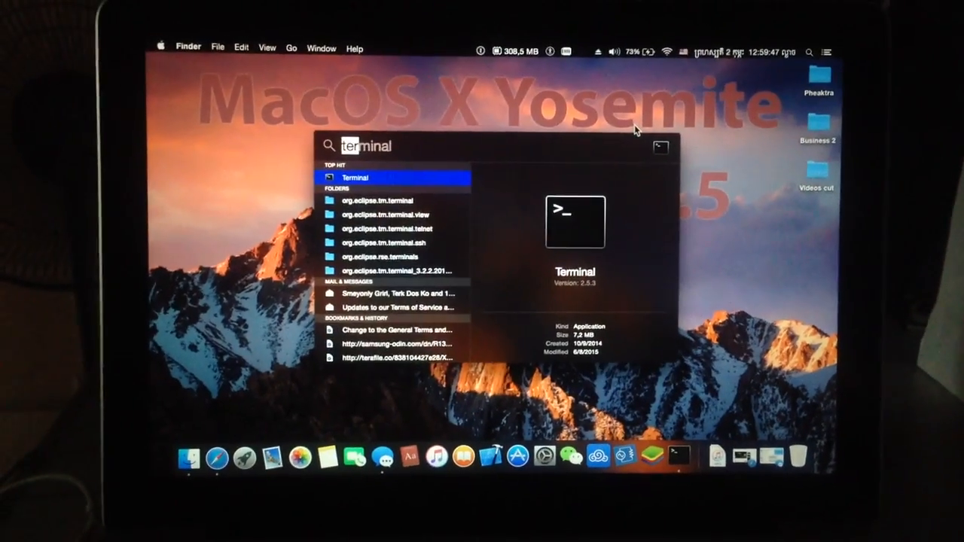
key(Escape)
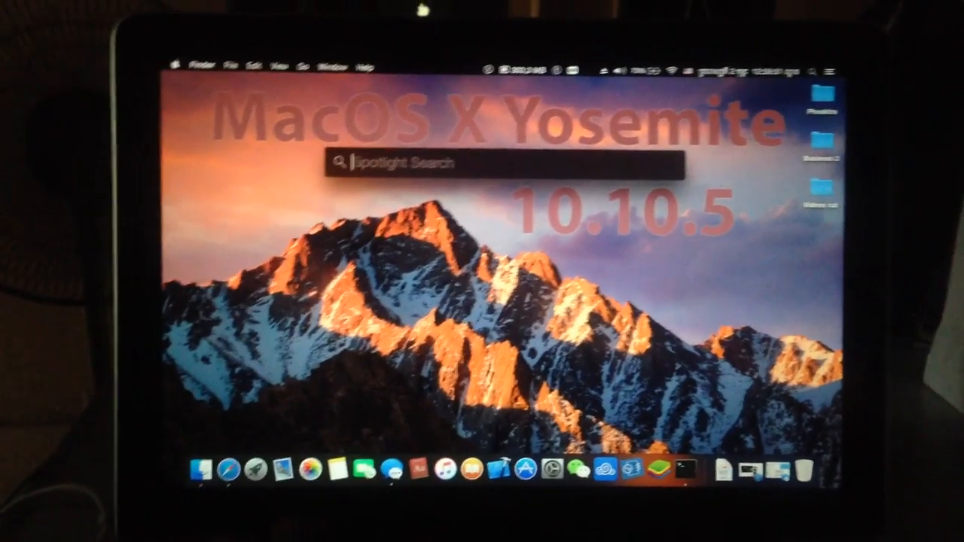
text(ter)
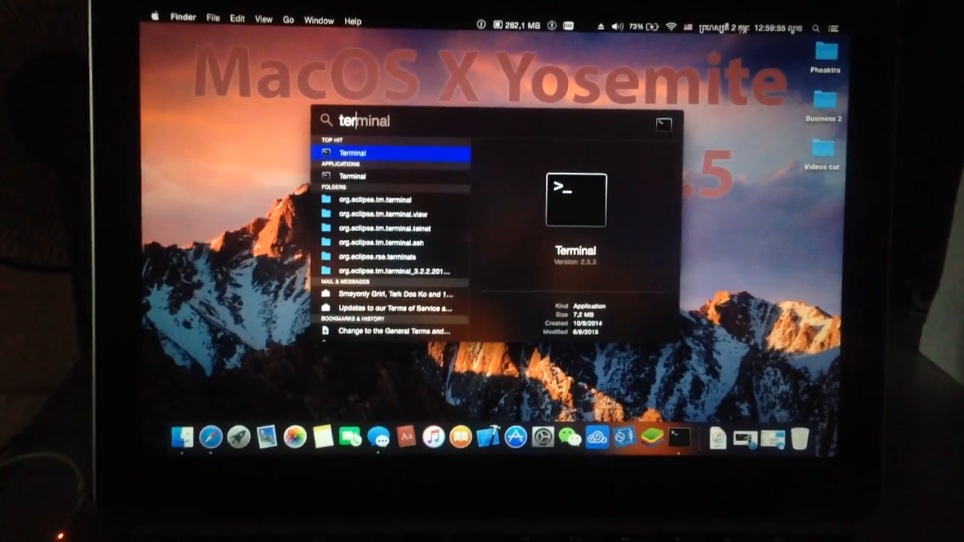
key(Return)
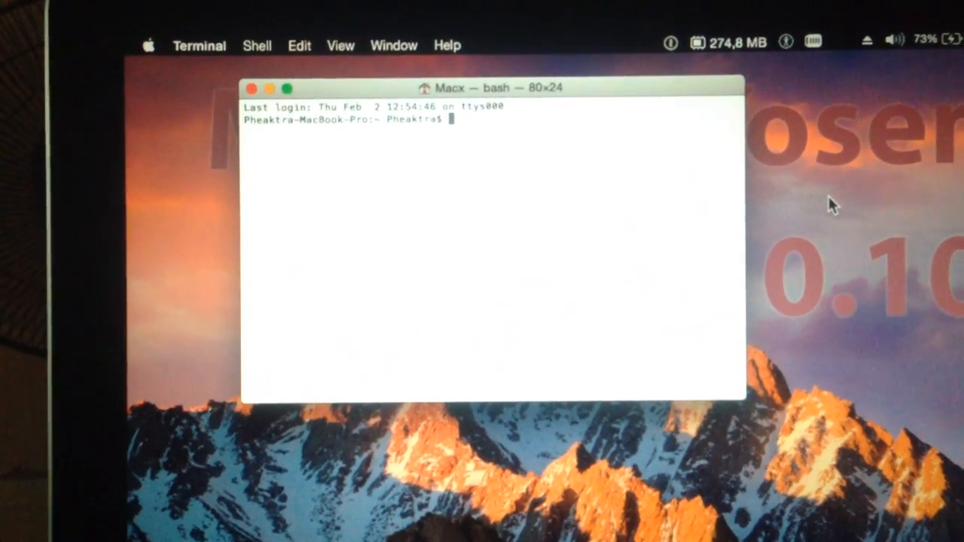
Run the pasted 'defaults write com.apple.PowerChime ChimeOnAllHardware -bool true' command that opens PowerChime.app.
text(defaults write com.apple.PowerChime ChimeOnAllHardware -bool true; open /System/Library/CoreServices/PowerChime.app)
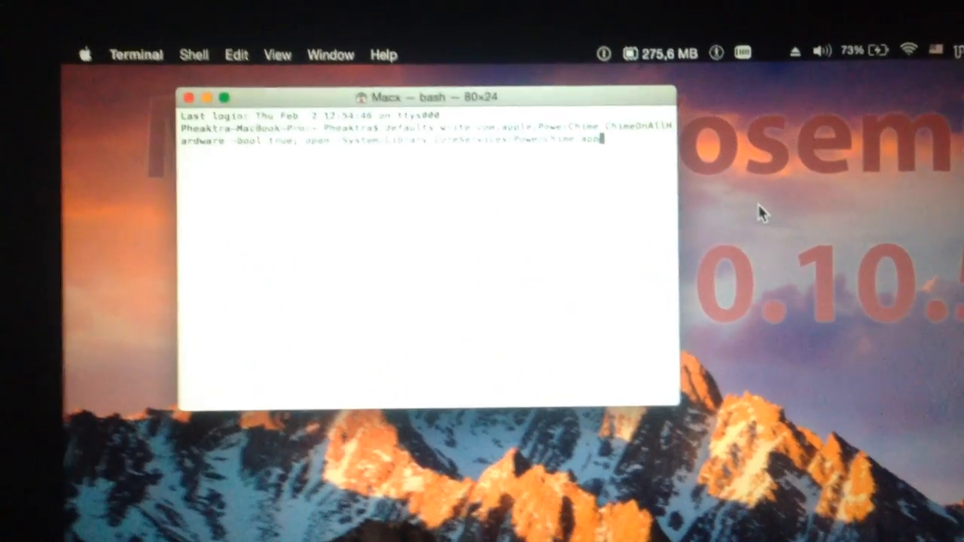
key(Return)
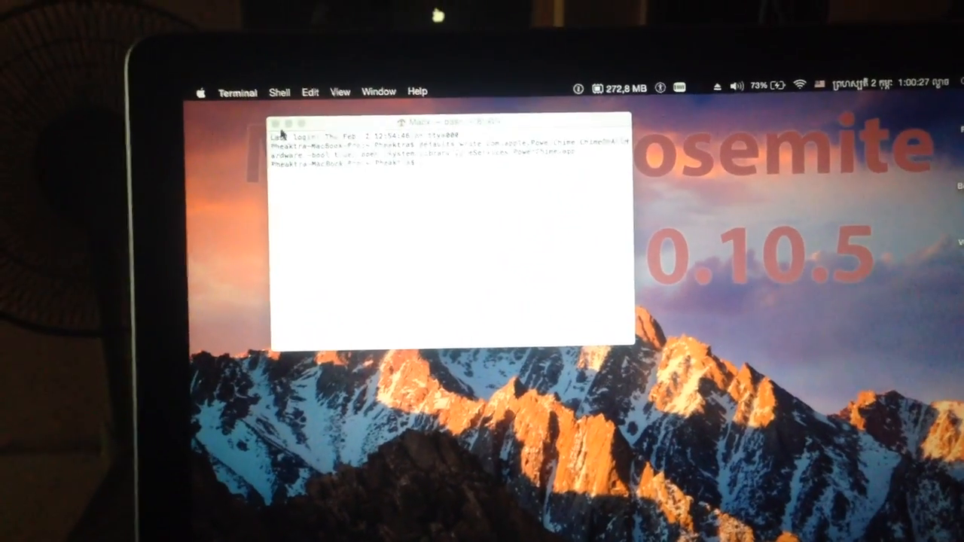
Close the Terminal window, returning to the Finder desktop.
click(285, 125)
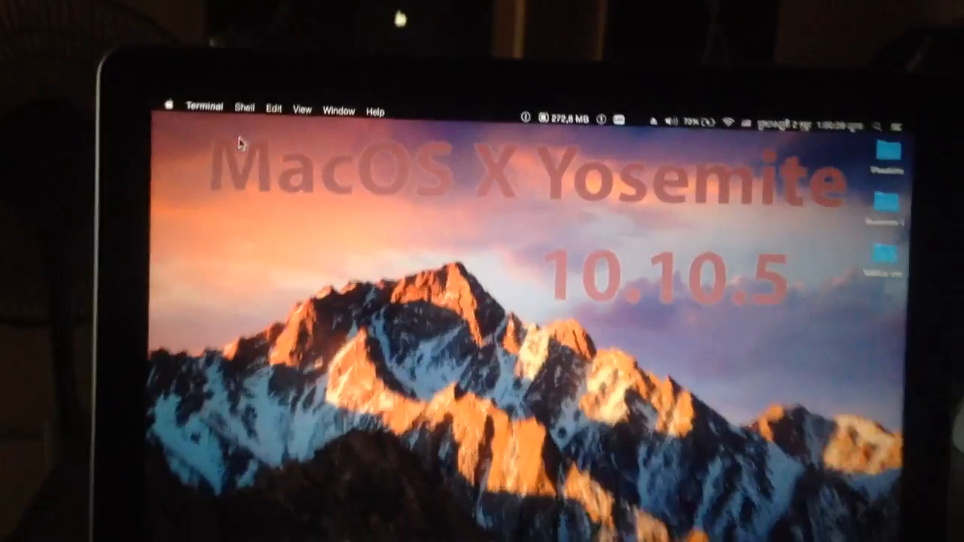